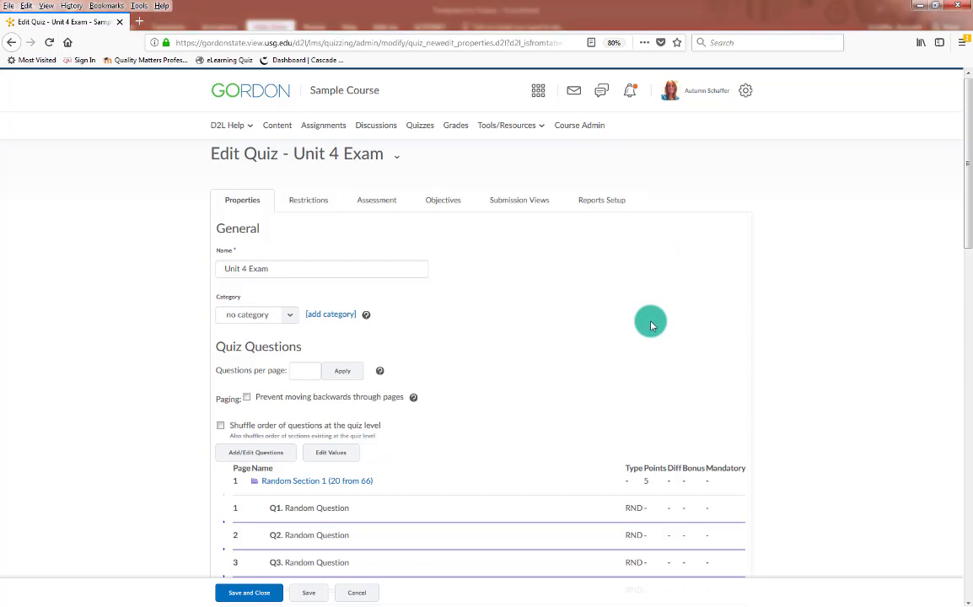
Step: Review the Unit 4 Exam's assessment settings and its restrictions, including availability dates, password and timing
{"action": "scroll", "coordinate": [651, 327], "scroll_direction": "up", "scroll_amount": 1}
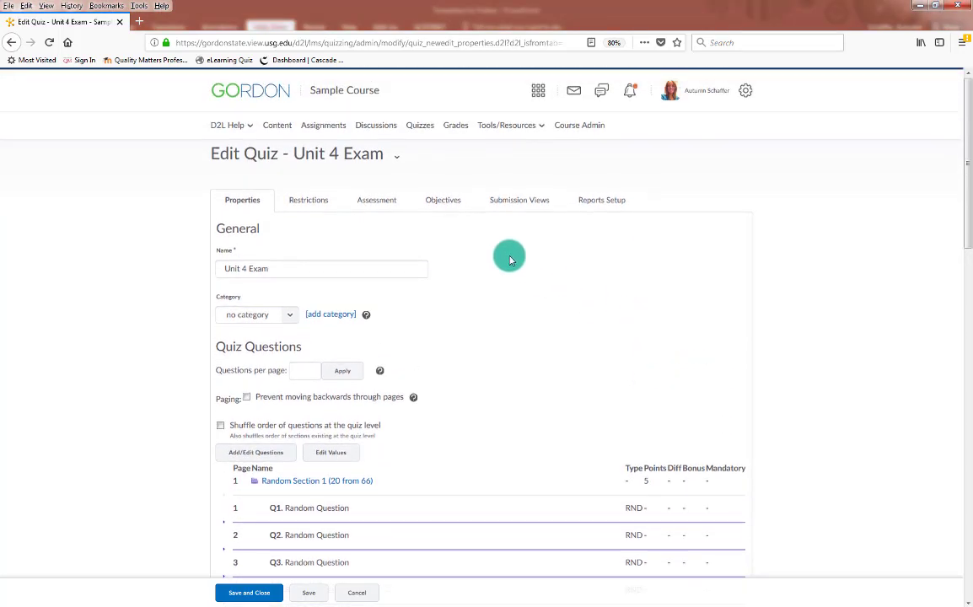
{"action": "left_click", "coordinate": [361, 201]}
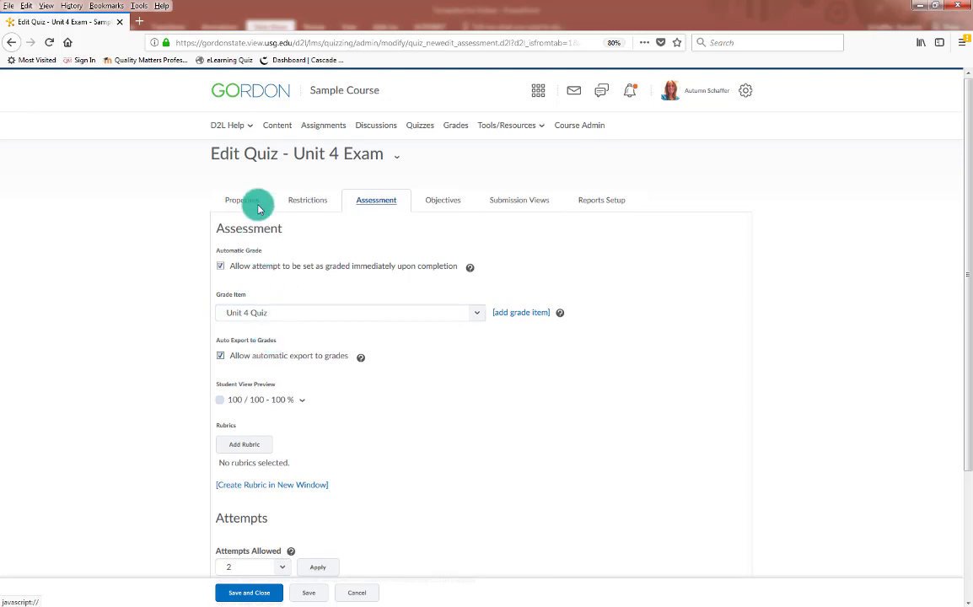
{"action": "left_click", "coordinate": [302, 201]}
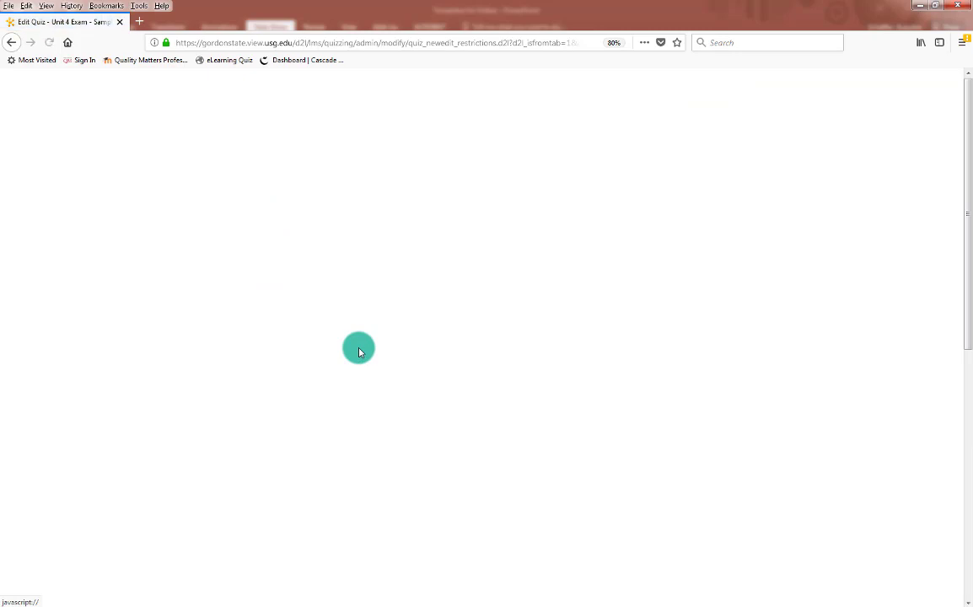
{"action": "scroll", "coordinate": [354, 353], "scroll_direction": "down", "scroll_amount": 5}
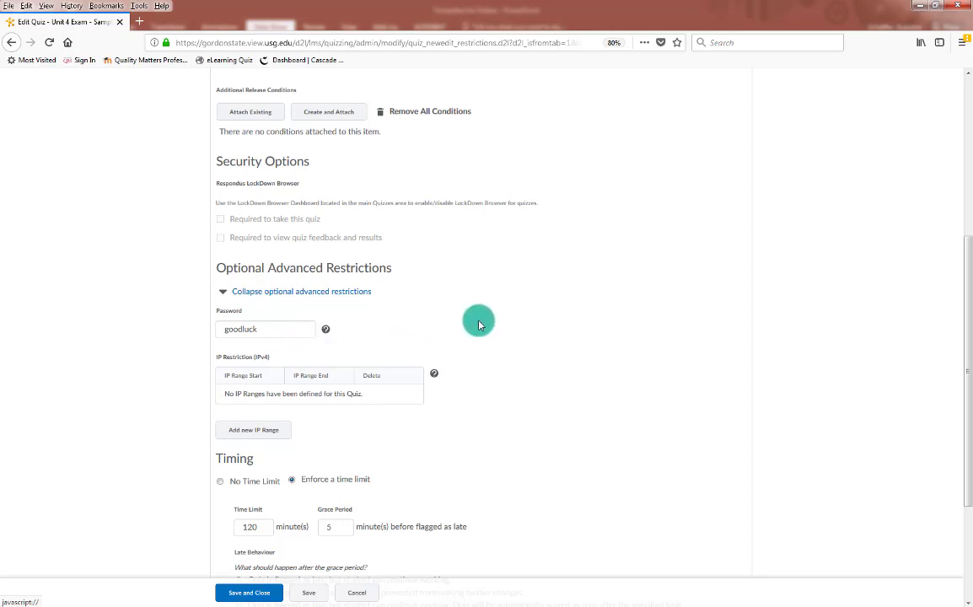
{"action": "scroll", "coordinate": [483, 319], "scroll_direction": "up", "scroll_amount": 4}
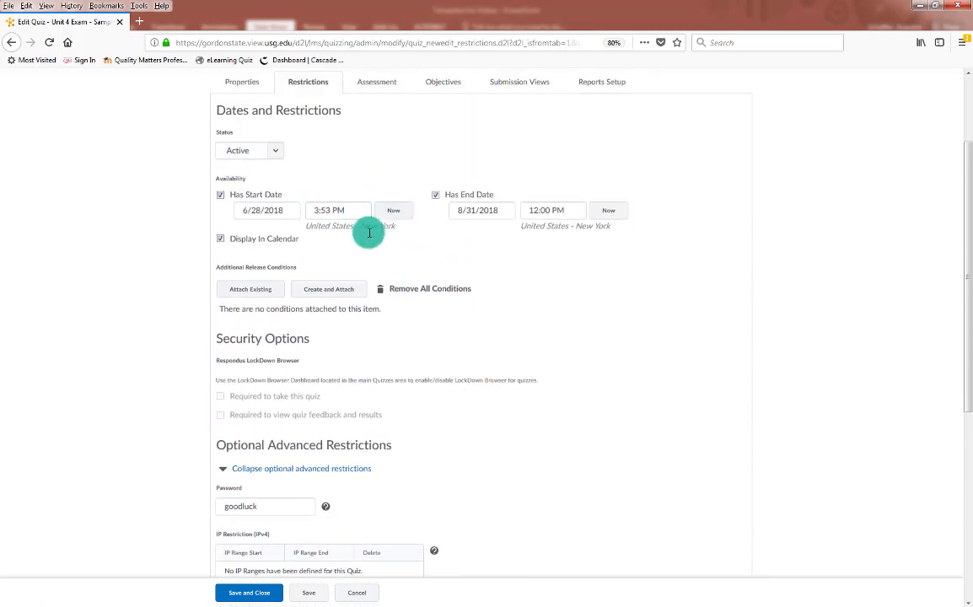
{"action": "scroll", "coordinate": [368, 234], "scroll_direction": "up", "scroll_amount": 3}
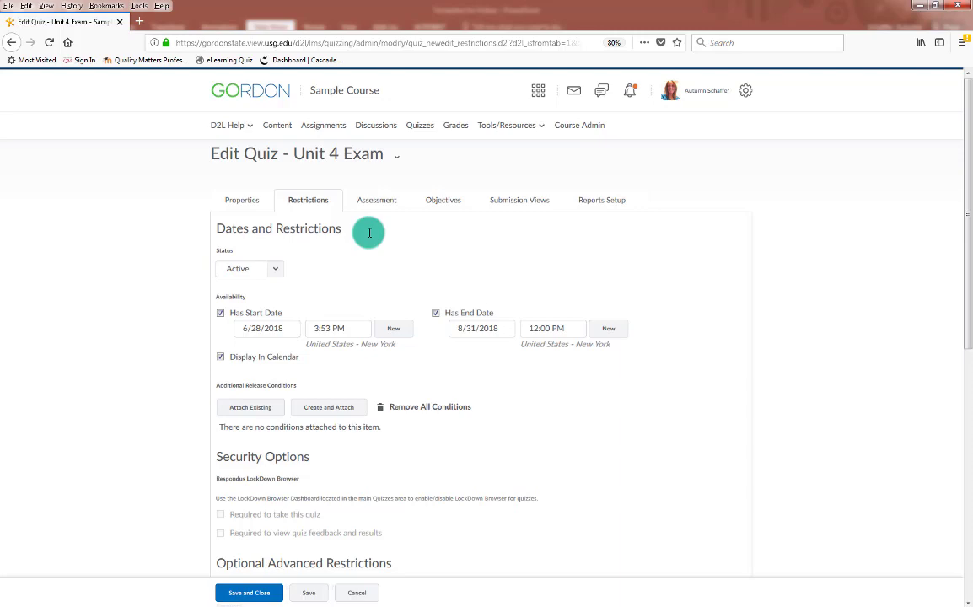
Step: Open Register Remote Proctor Now Exams and start a new exam rule profile named "Word & Websites allowed"
{"action": "left_click", "coordinate": [500, 126]}
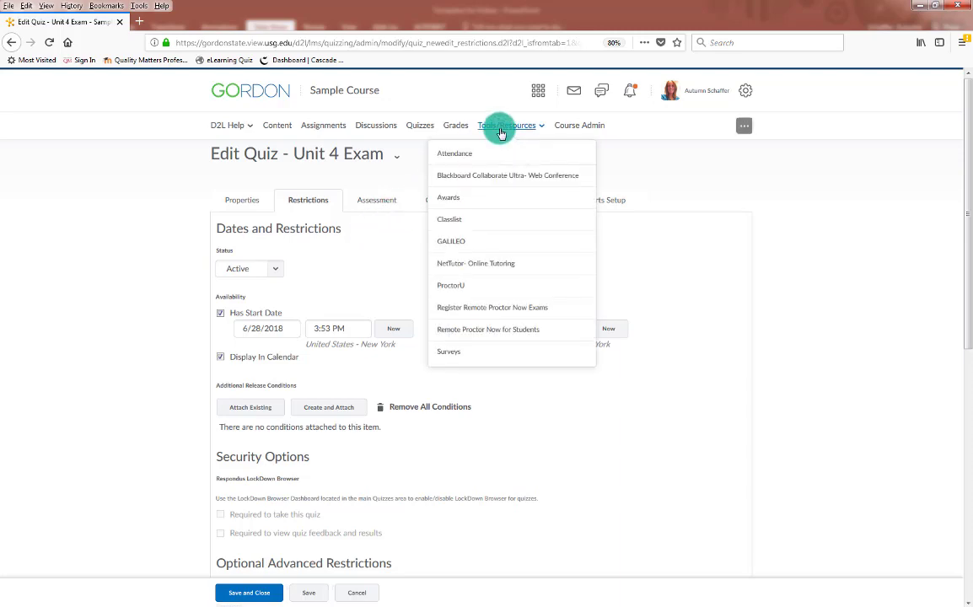
{"action": "left_click", "coordinate": [443, 312]}
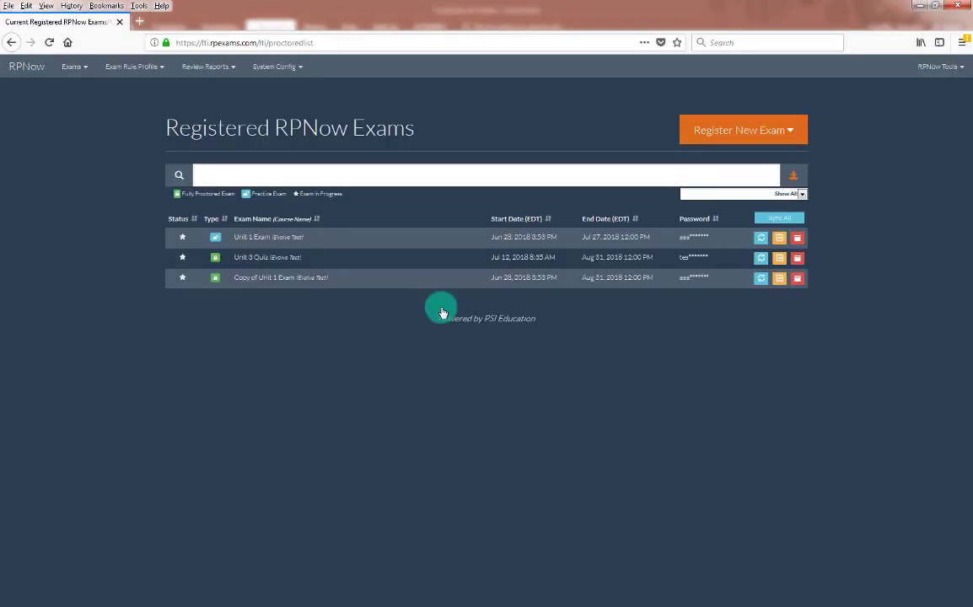
{"action": "left_click", "coordinate": [147, 74]}
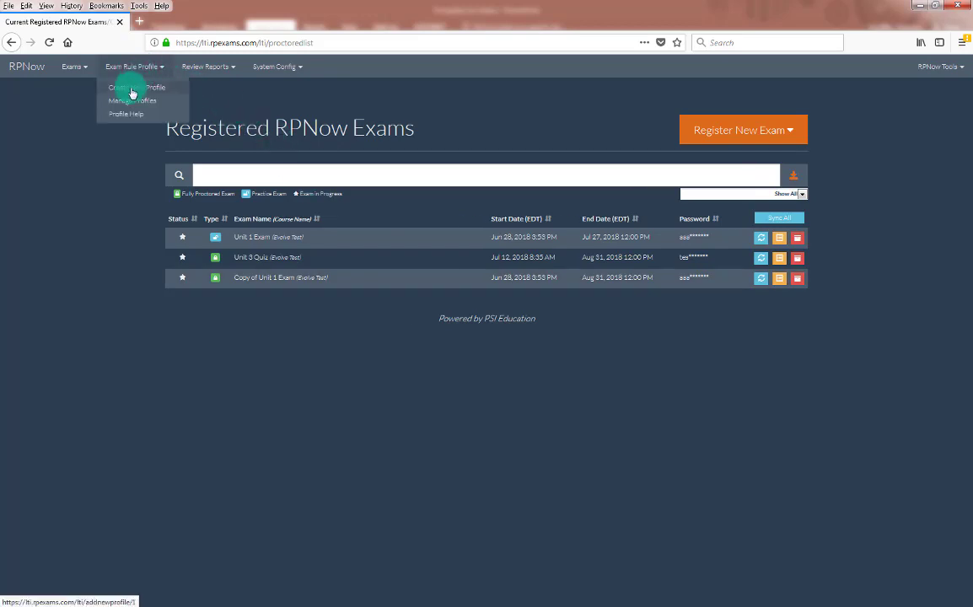
{"action": "left_click", "coordinate": [132, 89]}
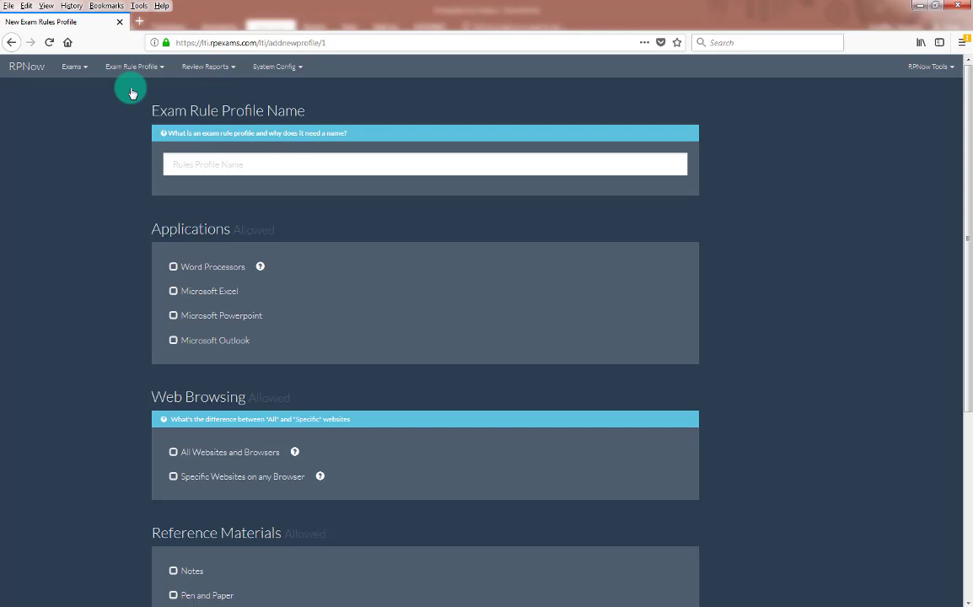
{"action": "type", "text": "Word & Websites allowed"}
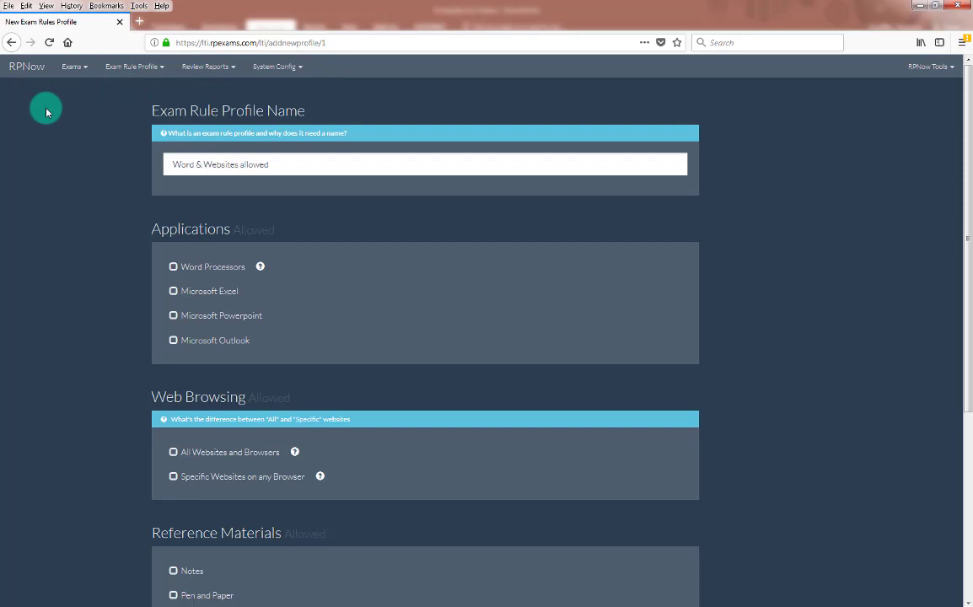
{"action": "left_click", "coordinate": [185, 270]}
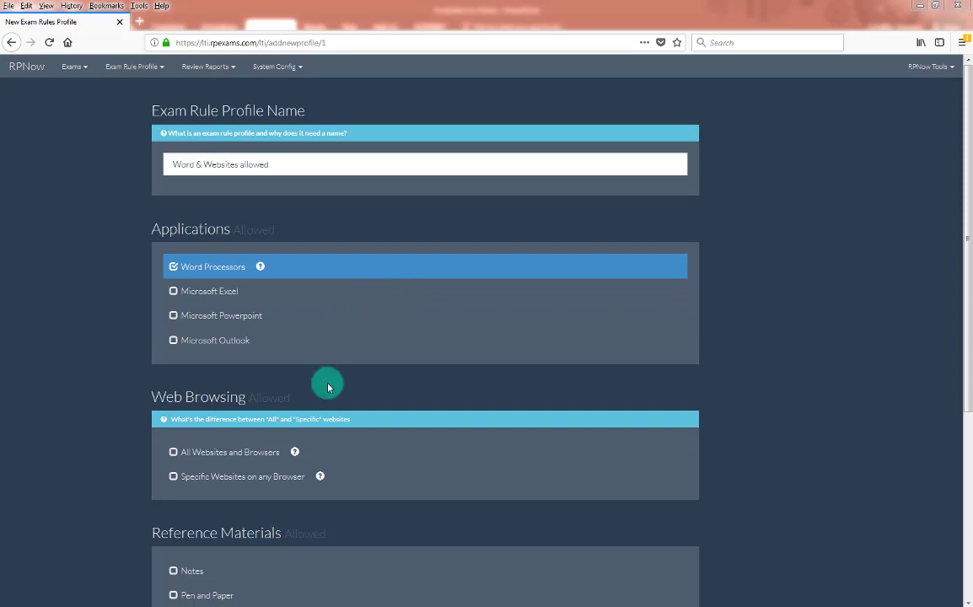
{"action": "scroll", "coordinate": [328, 386], "scroll_direction": "down", "scroll_amount": 3}
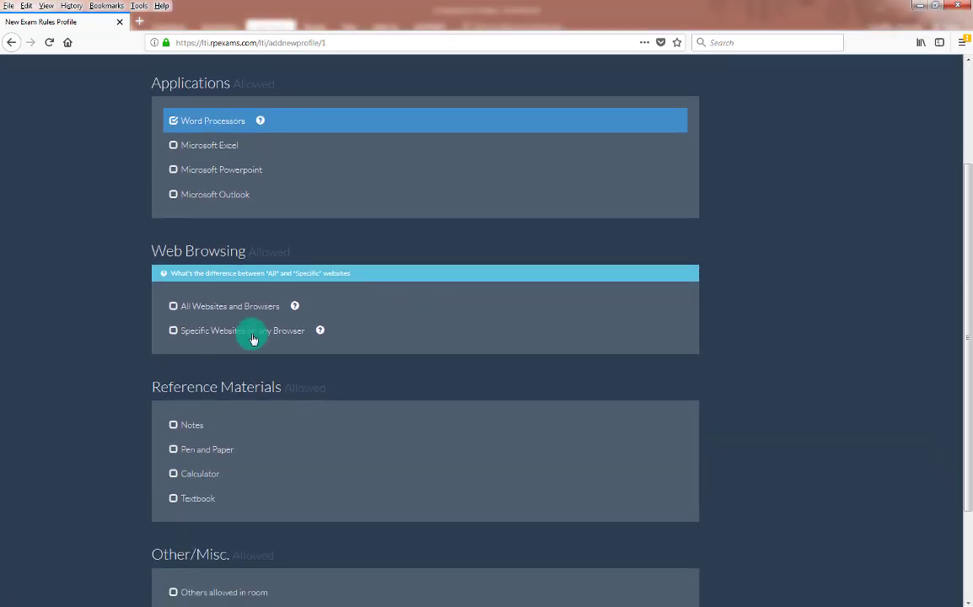
{"action": "left_click", "coordinate": [253, 338]}
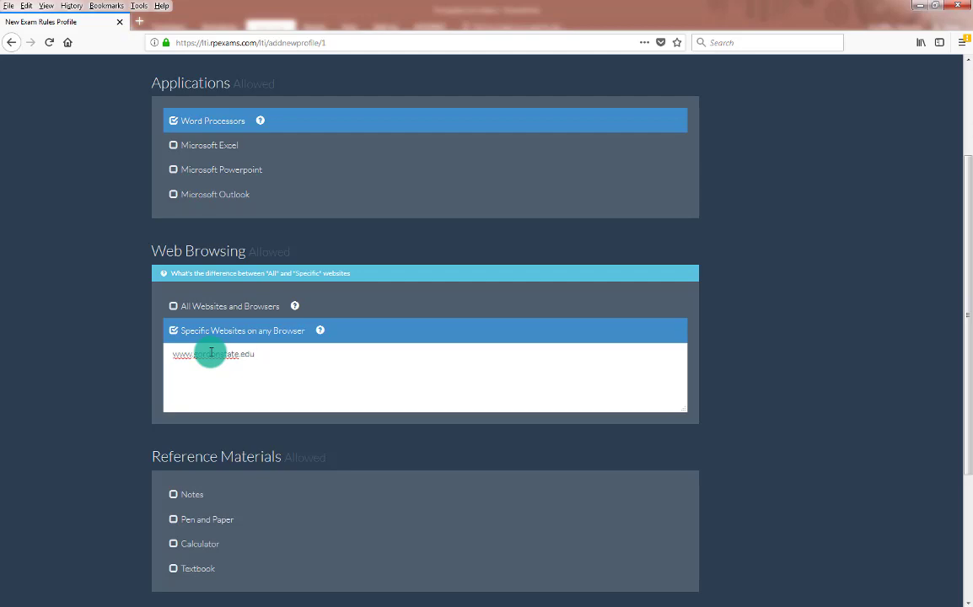
Step: Enable Special Instructions for the rule profile and create the profile
{"action": "scroll", "coordinate": [211, 353], "scroll_direction": "down", "scroll_amount": 5}
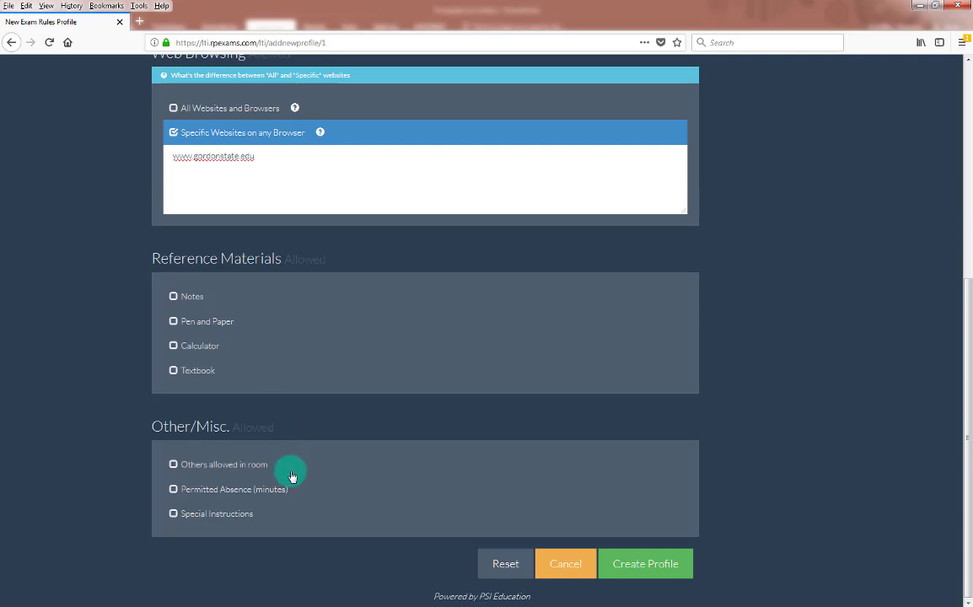
{"action": "left_click", "coordinate": [291, 514]}
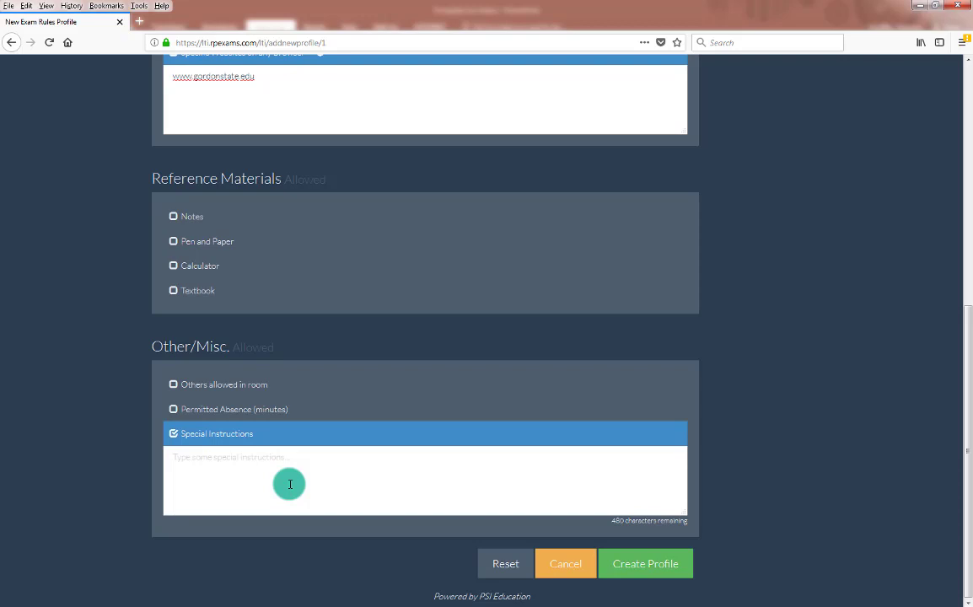
{"action": "left_click", "coordinate": [631, 576]}
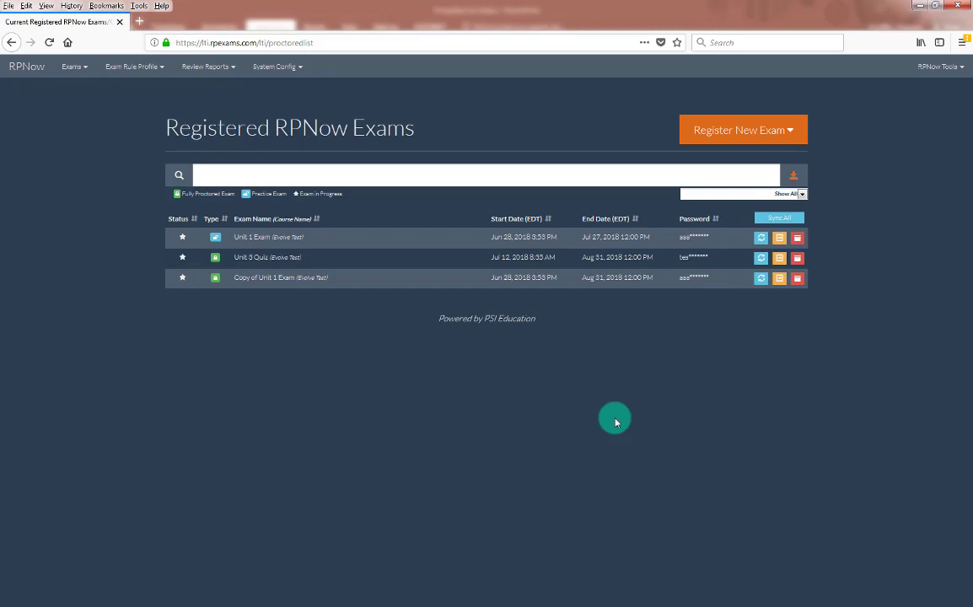
Step: Start registering a new exam of the Proctored Exam type and choose Unit 4 Exam from the course's available exams
{"action": "left_click", "coordinate": [734, 141]}
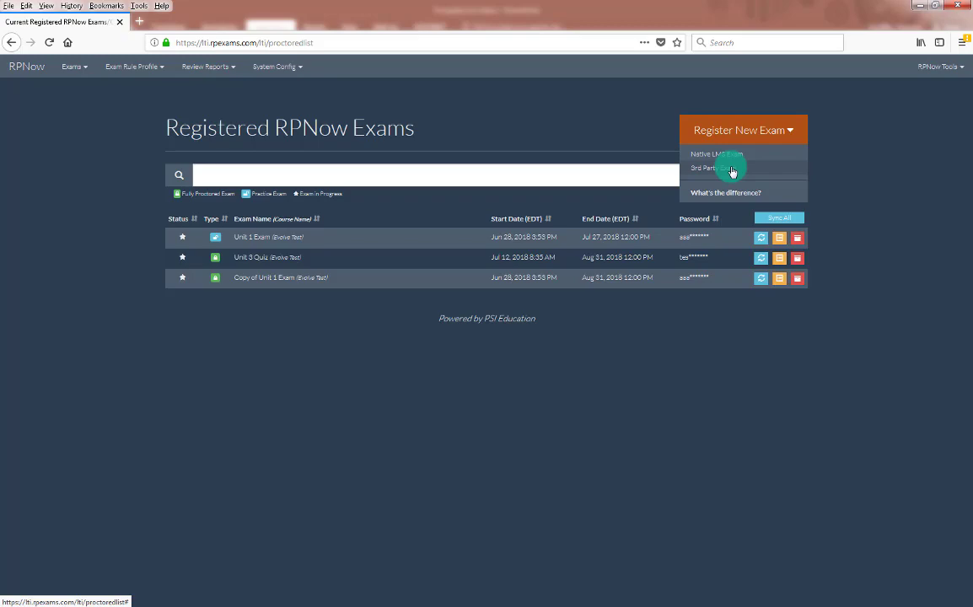
{"action": "left_click", "coordinate": [730, 168]}
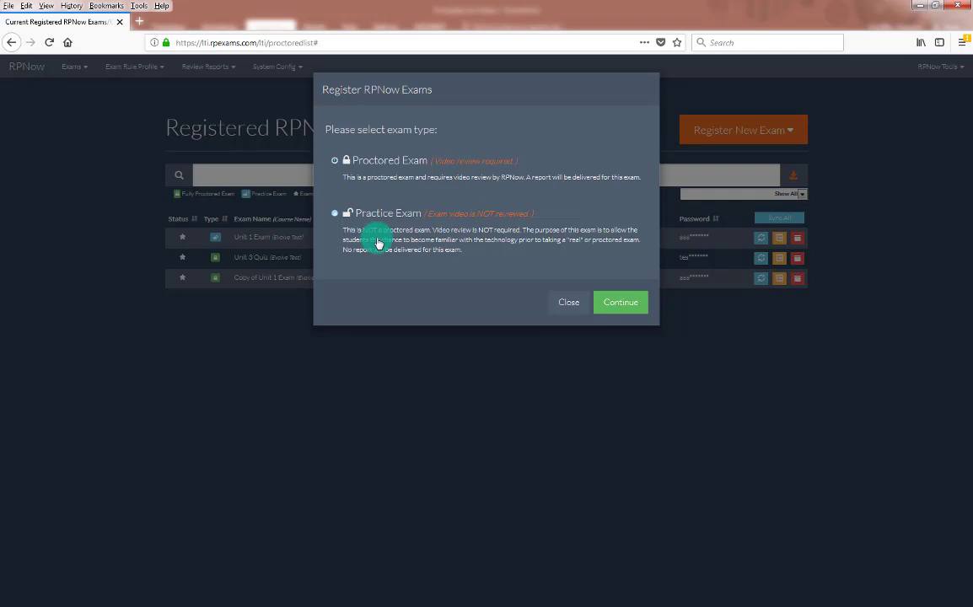
{"action": "left_click", "coordinate": [620, 308]}
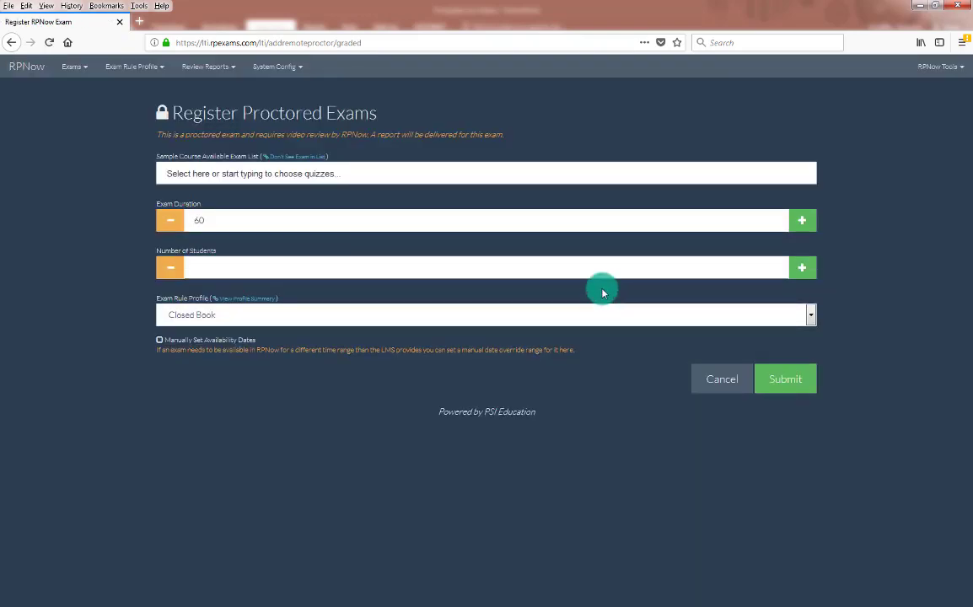
{"action": "left_click", "coordinate": [423, 173]}
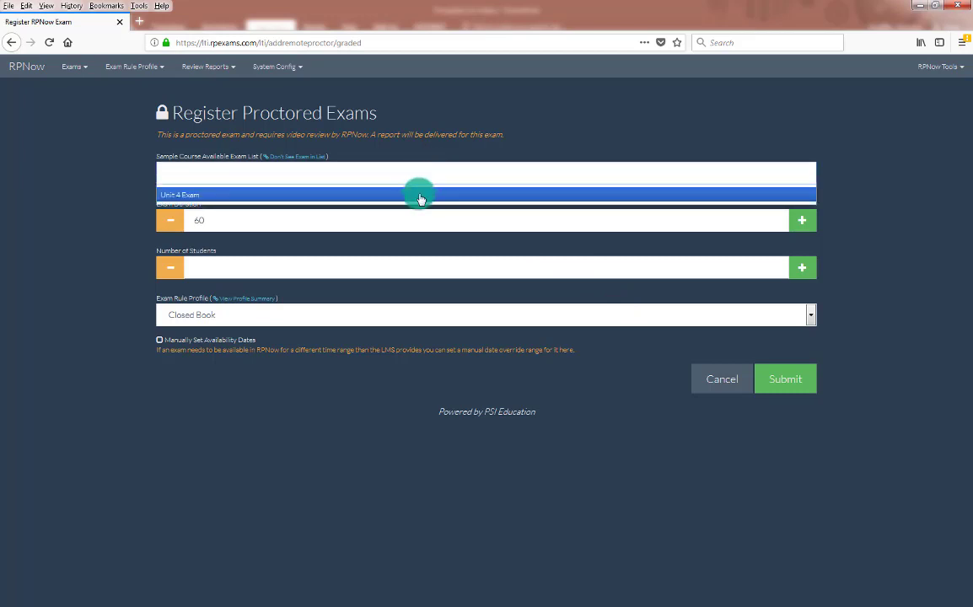
{"action": "left_click", "coordinate": [420, 195]}
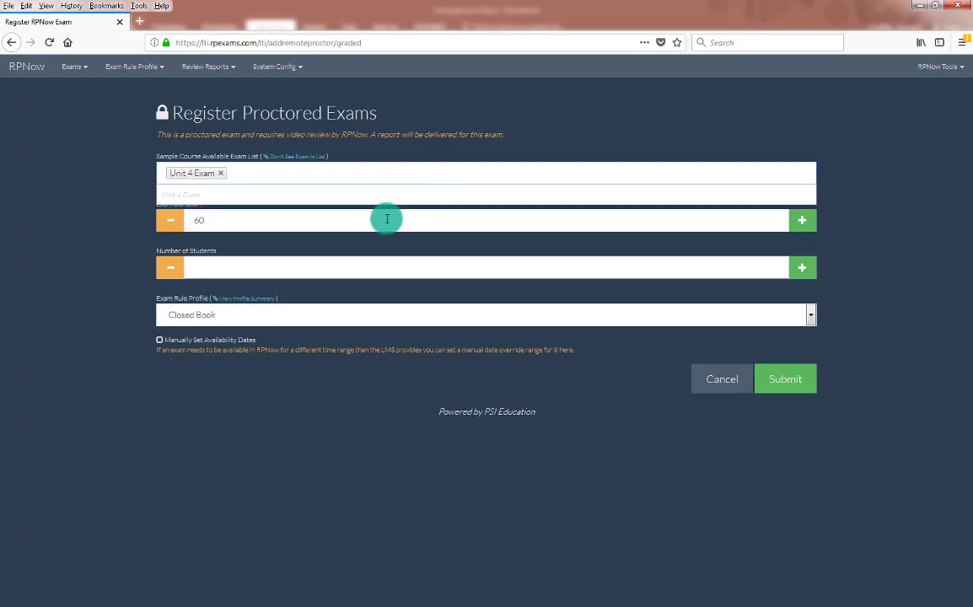
Step: Assign the "Allow Word & Gordon Website" rule profile to the exam, leave manual availability dates off, and submit the registration
{"action": "left_click", "coordinate": [387, 219]}
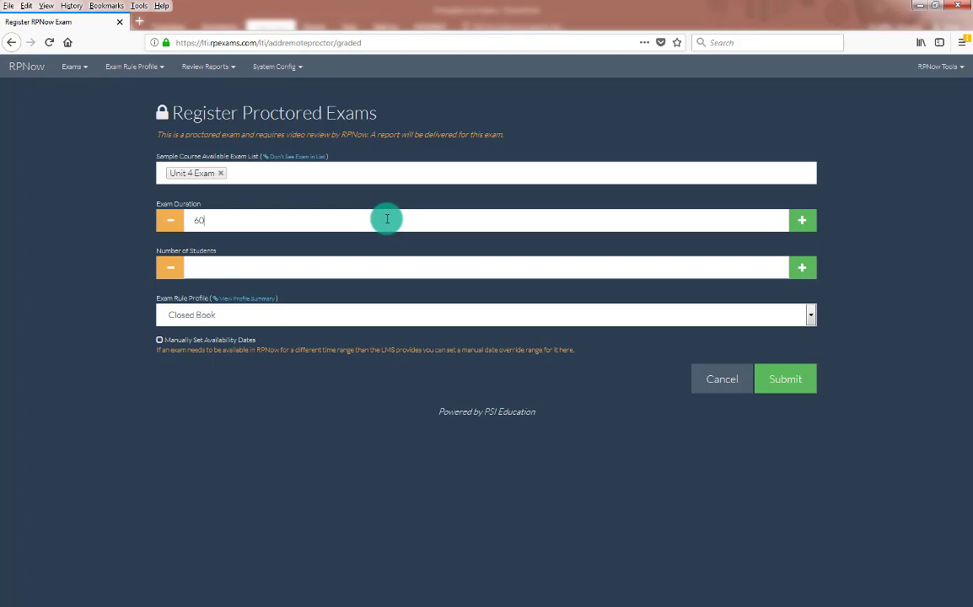
{"action": "left_click", "coordinate": [271, 327]}
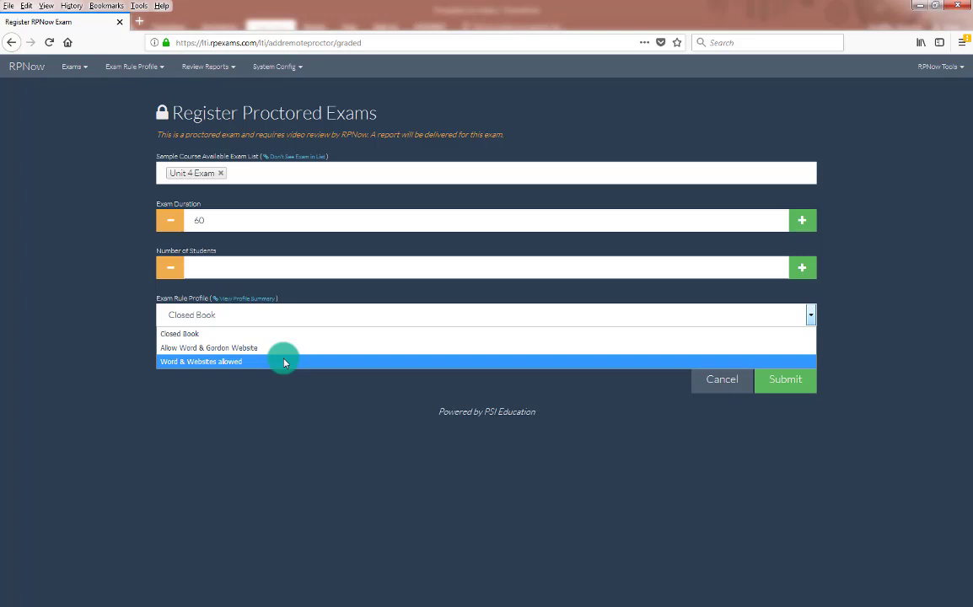
{"action": "left_click", "coordinate": [285, 347]}
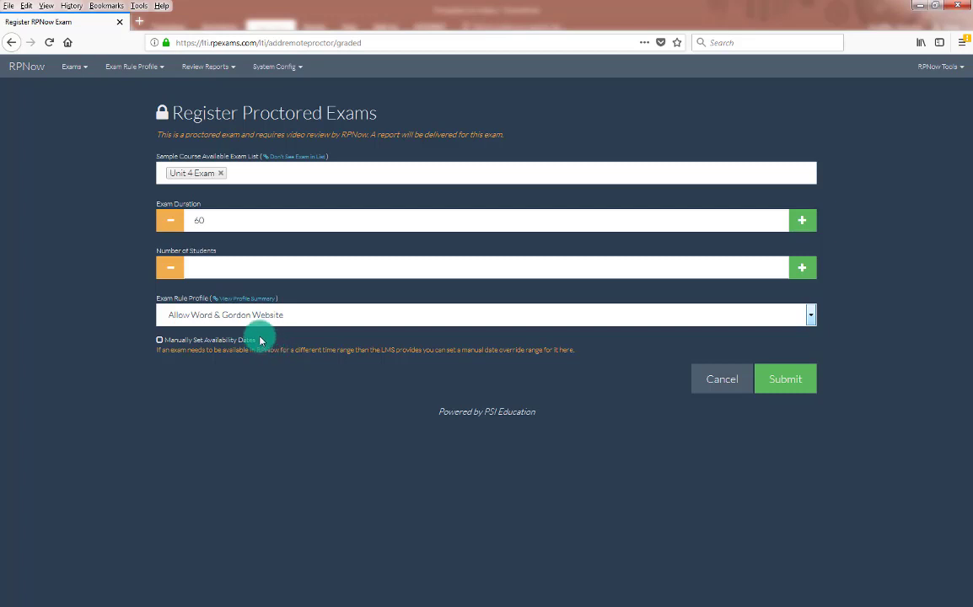
{"action": "left_click", "coordinate": [183, 342]}
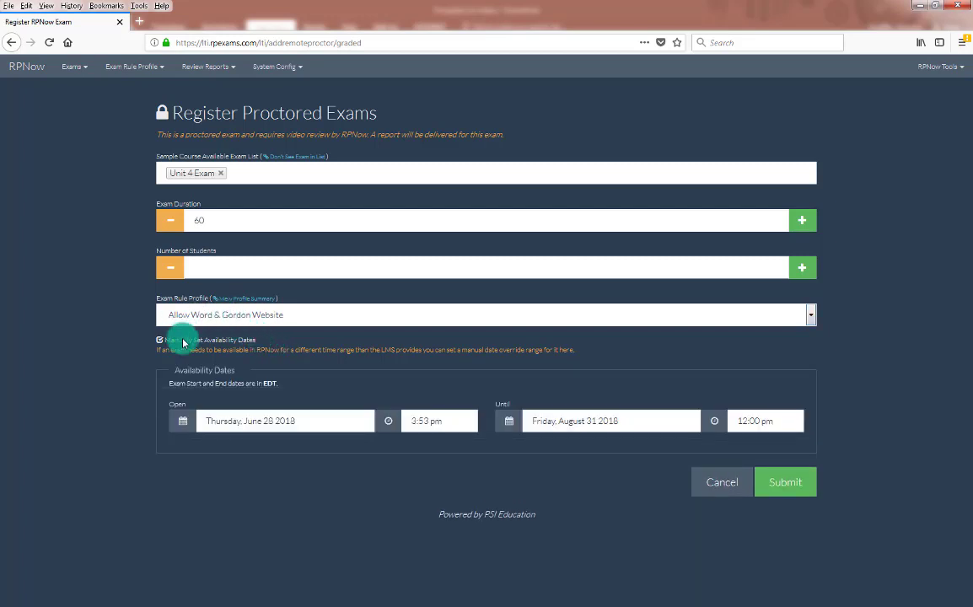
{"action": "left_click", "coordinate": [183, 342]}
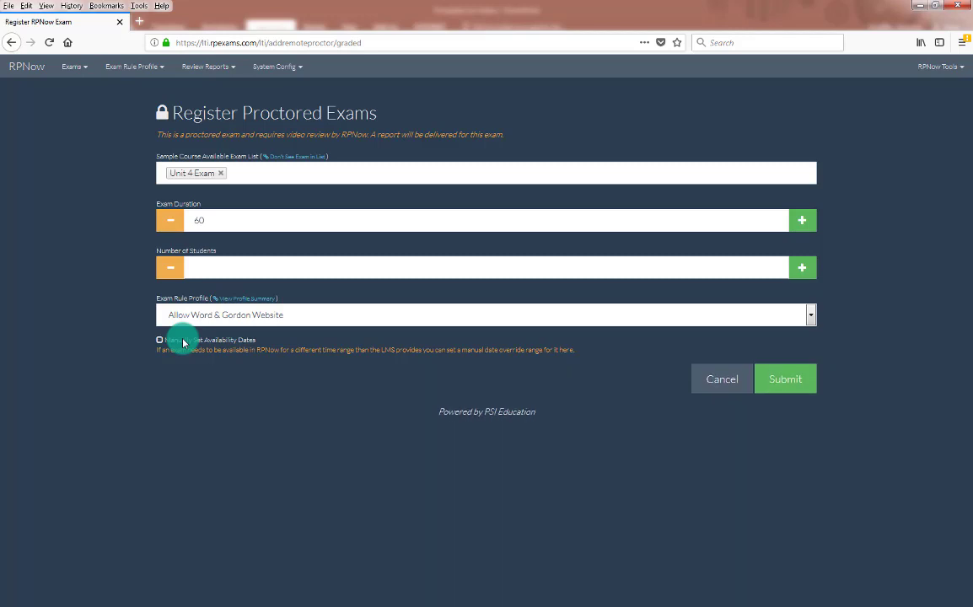
{"action": "left_click", "coordinate": [721, 375]}
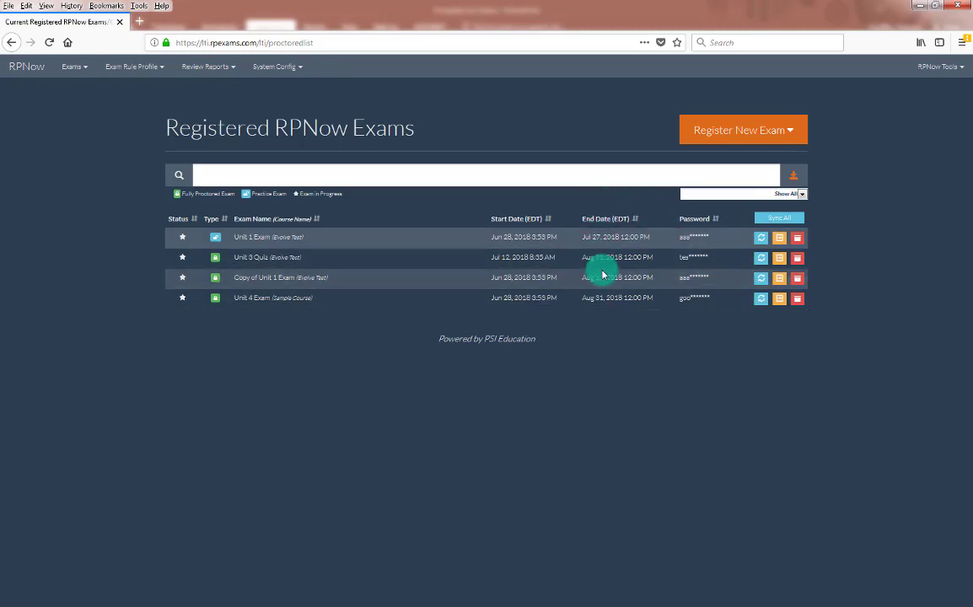
Step: Examine the edit settings of the Unit 1 practice exam and the sync options for Unit 3 Quiz and Copy of Unit 1 Exam
{"action": "left_click", "coordinate": [779, 240]}
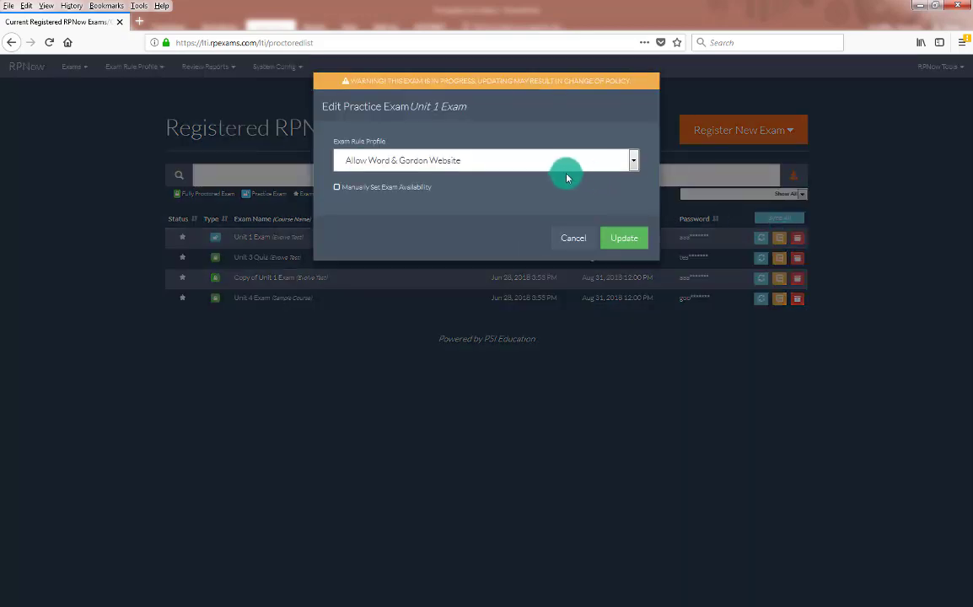
{"action": "key", "text": "Escape"}
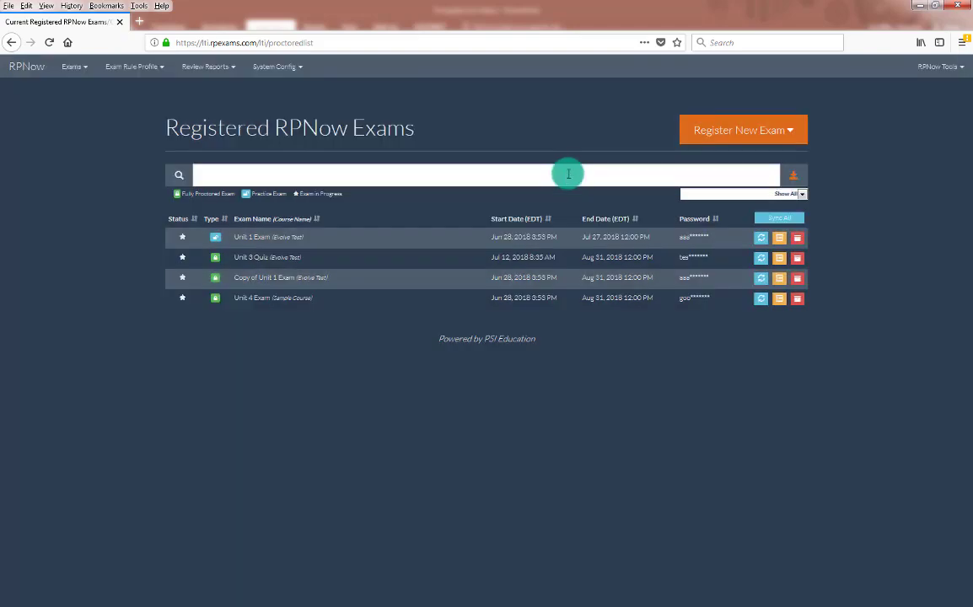
{"action": "left_click", "coordinate": [760, 257]}
{"action": "left_click", "coordinate": [761, 278]}
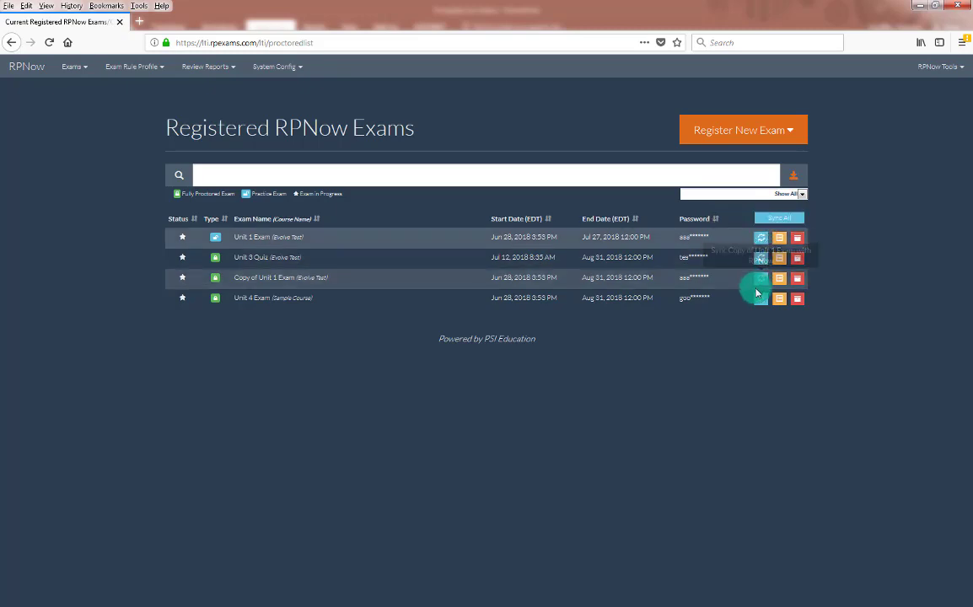